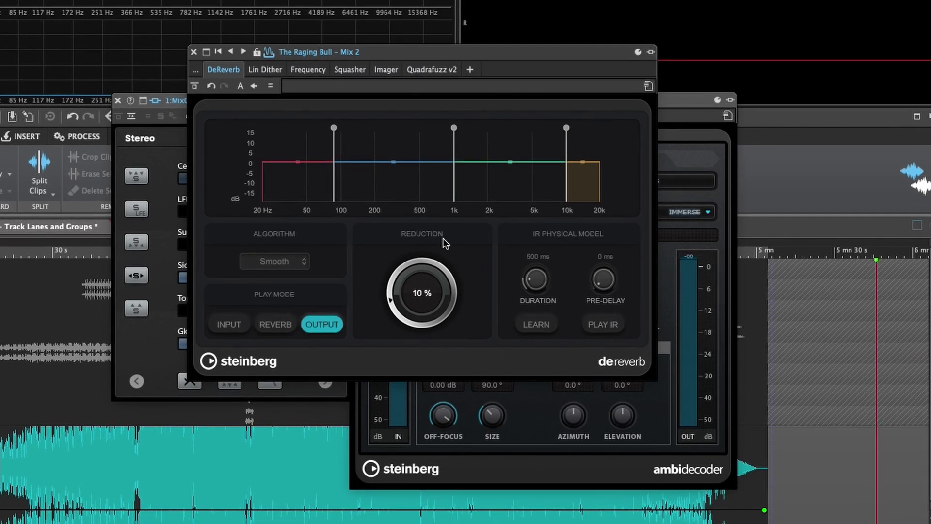
- Keep the Smooth DeReverb algorithm and compare the Input, Reverb and Output play modes
left_click(304, 262)
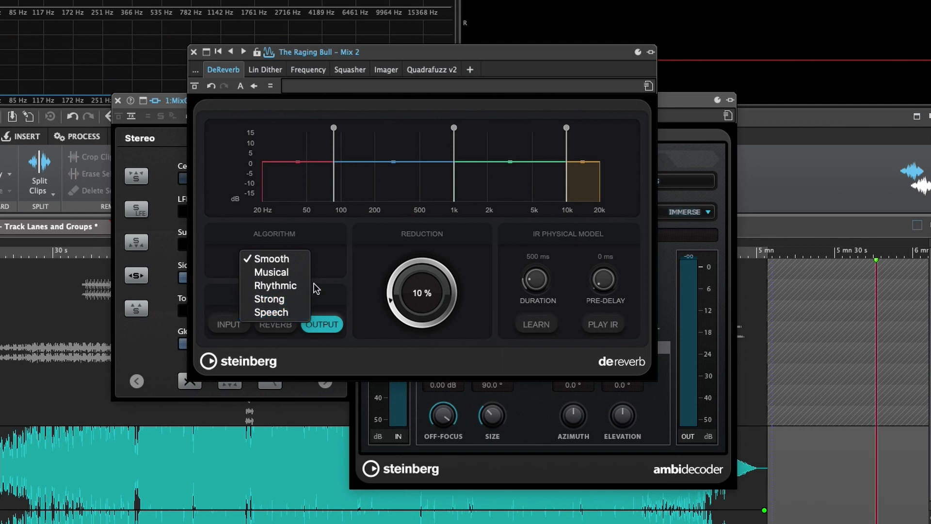
left_click(329, 261)
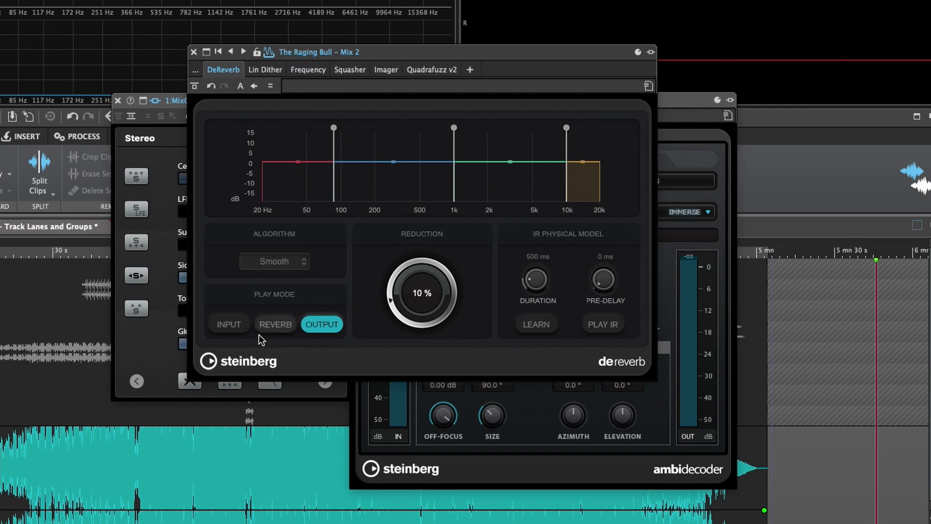
left_click(235, 323)
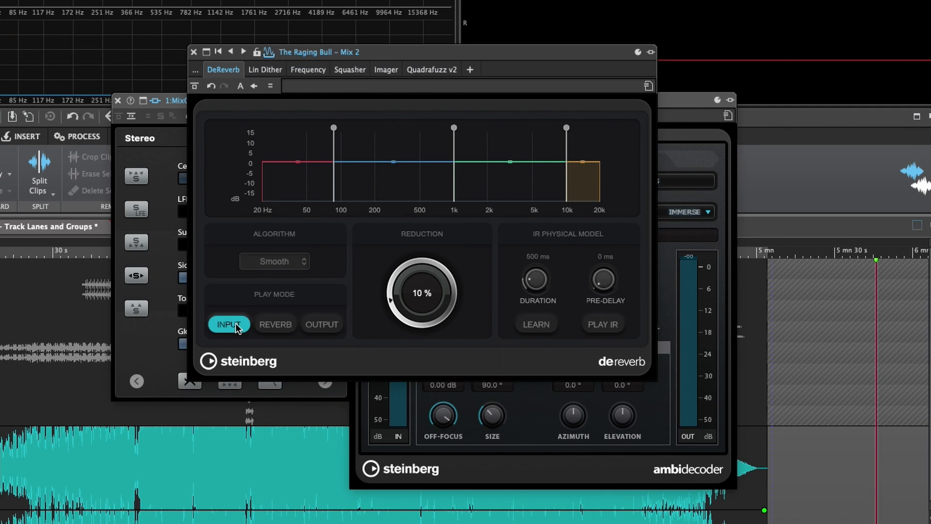
left_click(271, 324)
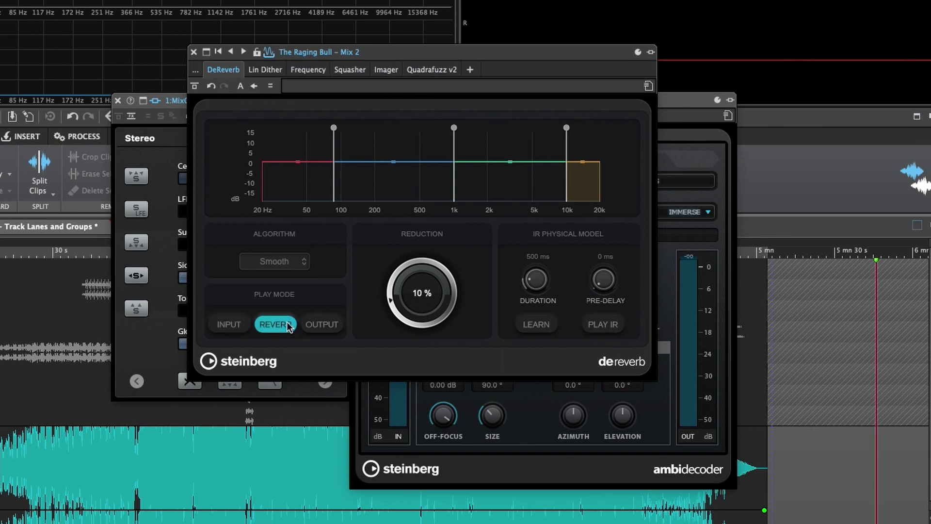
left_click(328, 325)
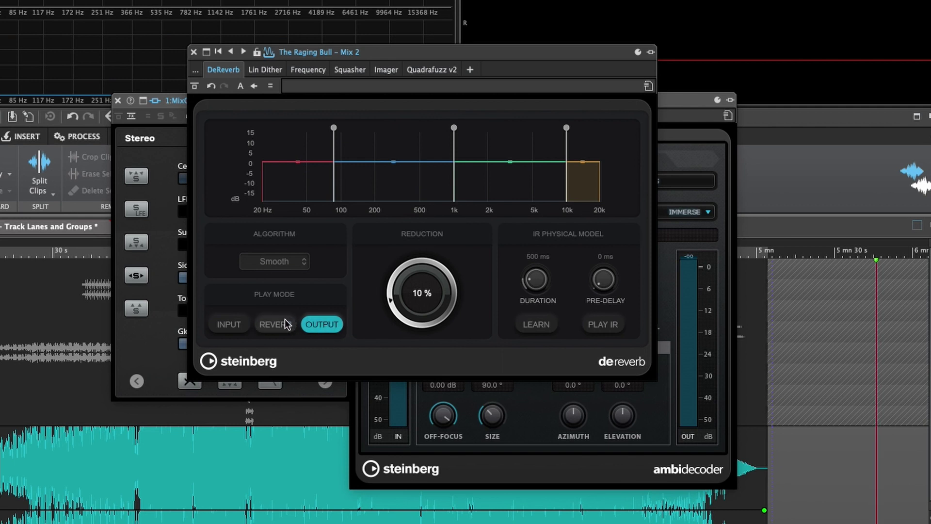
left_click(264, 327)
- Adjust reverb duration, add 55 ms pre-delay, and set reduction to 65% in Output mode
left_click_drag(535, 289, 532, 269)
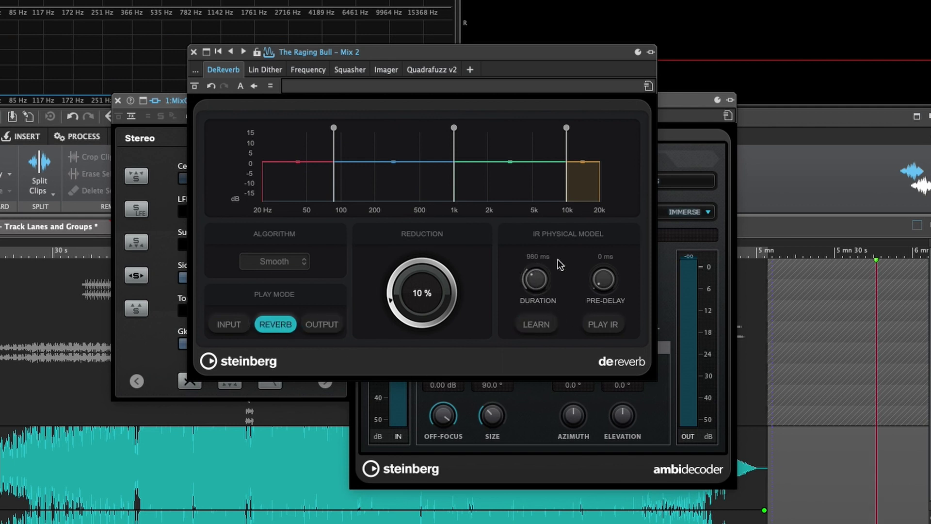
left_click_drag(605, 280, 601, 257)
left_click(327, 325)
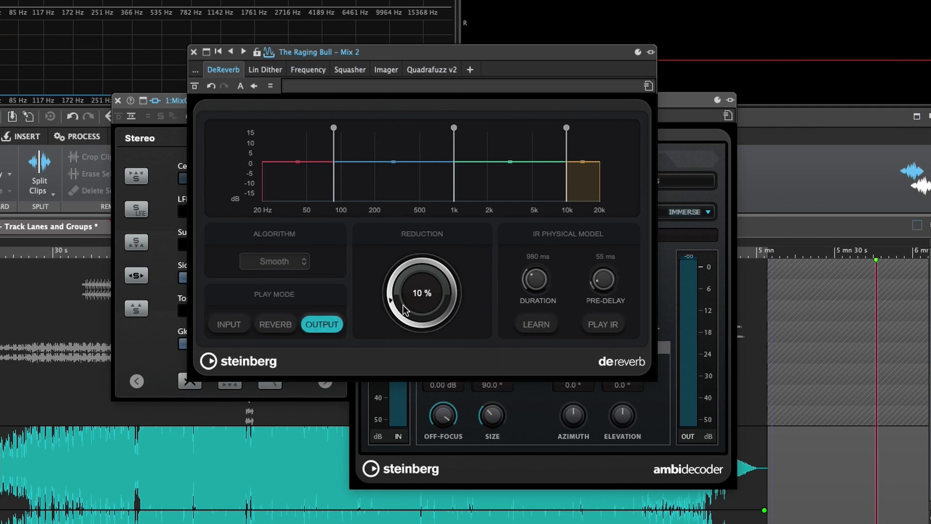
left_click_drag(396, 257, 453, 323)
type("65")
key("Return")
key("space")
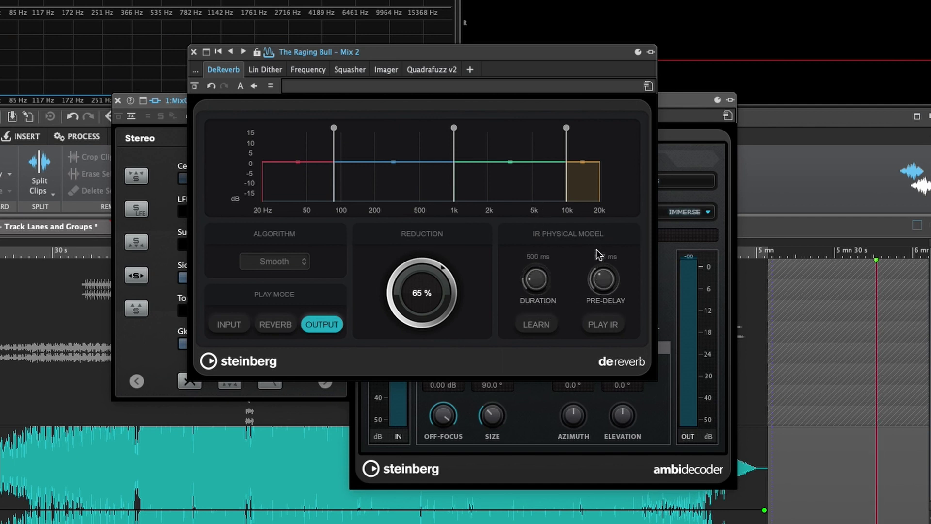
- Lower the DeReverb 1k–10k and low-mid bands to -3.9 dB, split at 600 Hz, and learn the reverb
left_click_drag(528, 162, 528, 169)
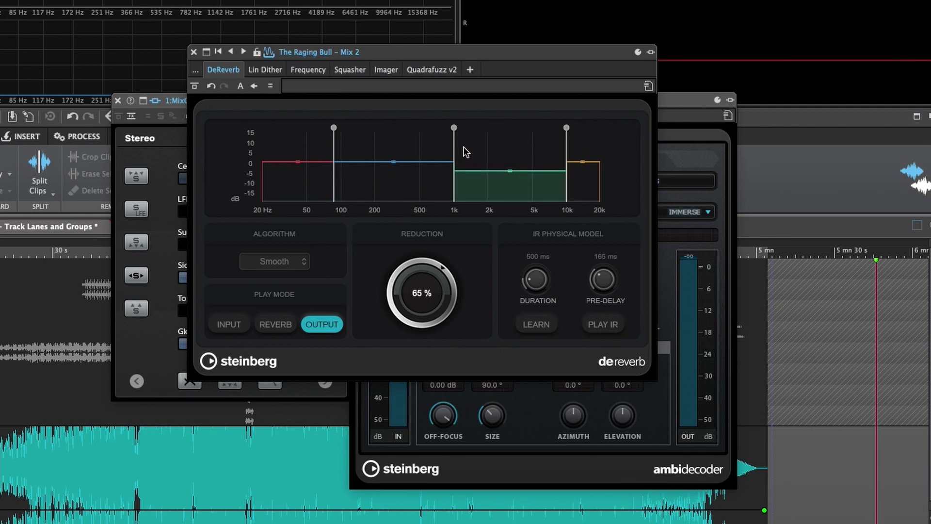
left_click_drag(456, 144, 409, 169)
left_click(538, 325)
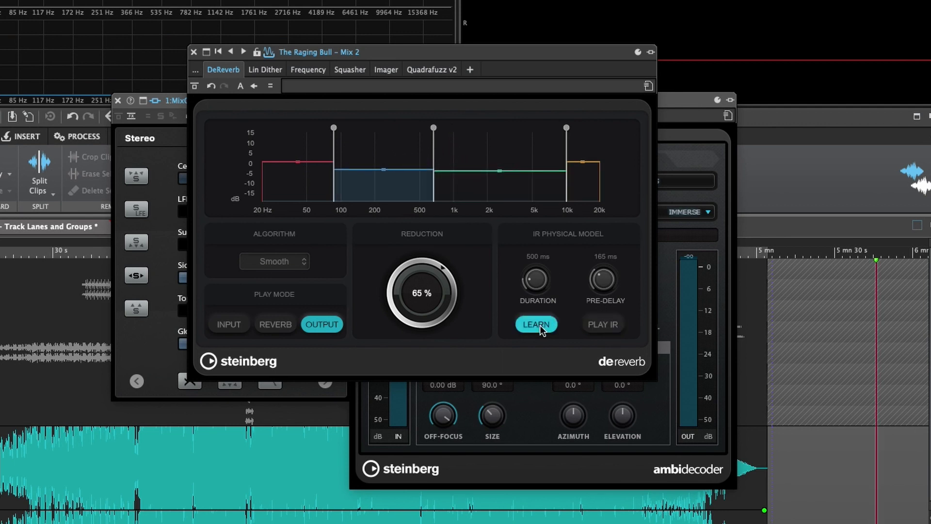
left_click(604, 324)
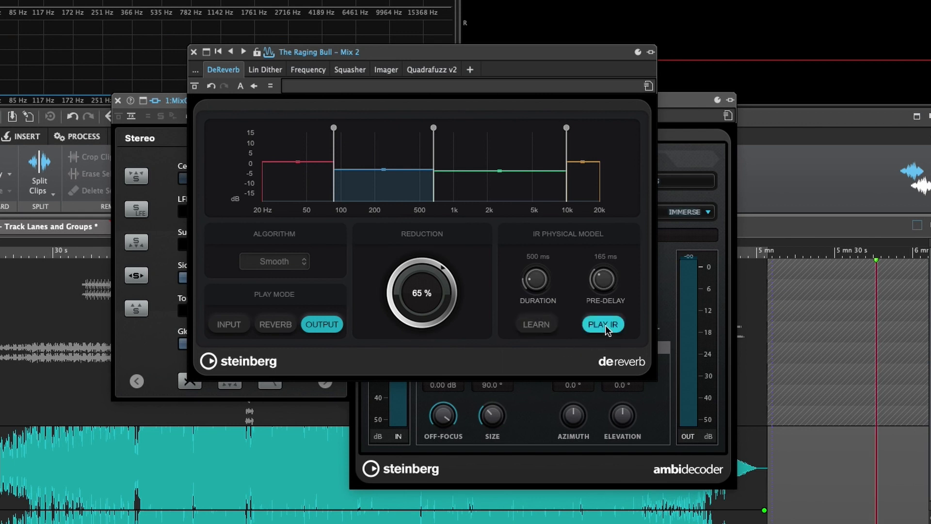
left_click(541, 327)
left_click(602, 325)
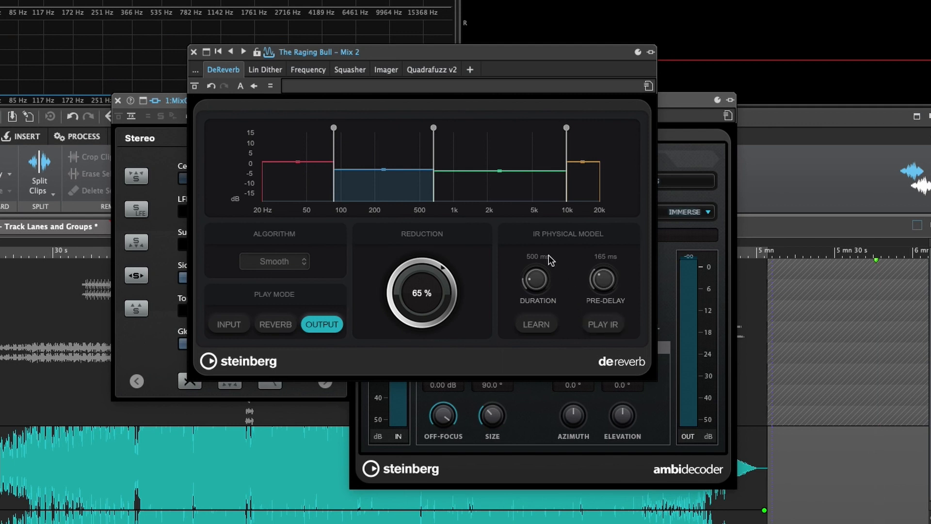
left_click(262, 70)
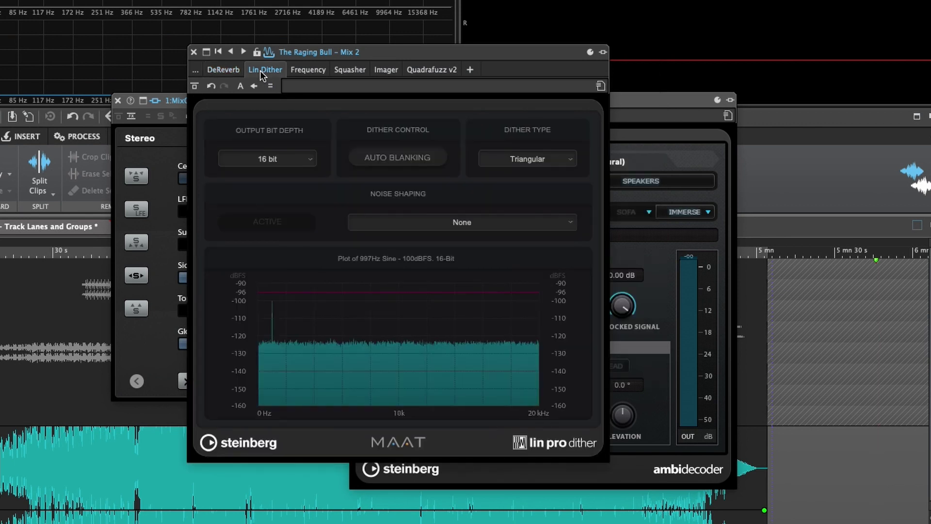
- Set Lin Dither output to 24 bit with auto blanking enabled
left_click(304, 162)
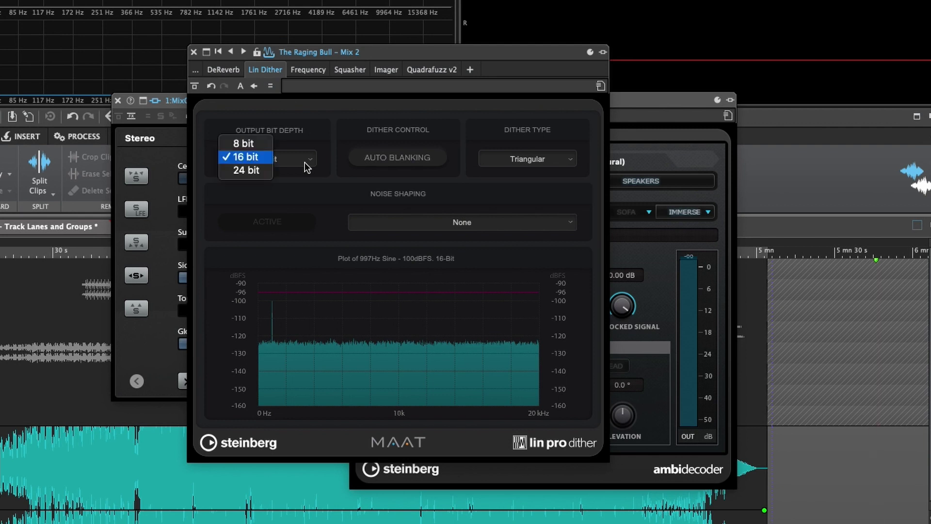
left_click(248, 170)
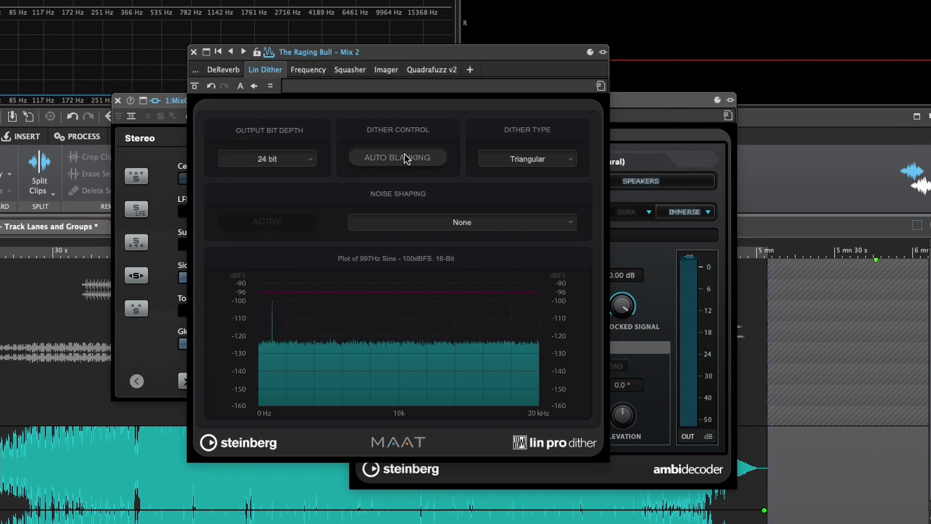
left_click(403, 156)
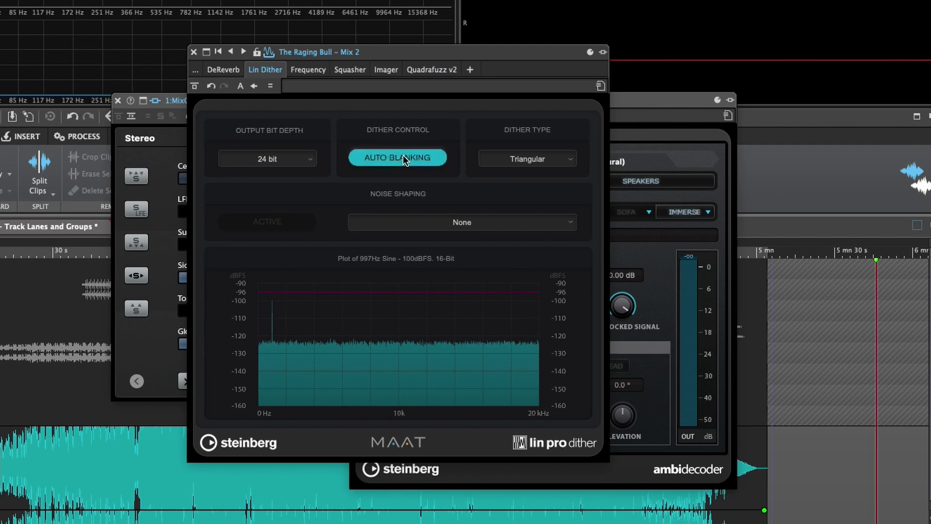
- Use Triangular Hi-Pass dither with noise shaping active on PS3
left_click(573, 162)
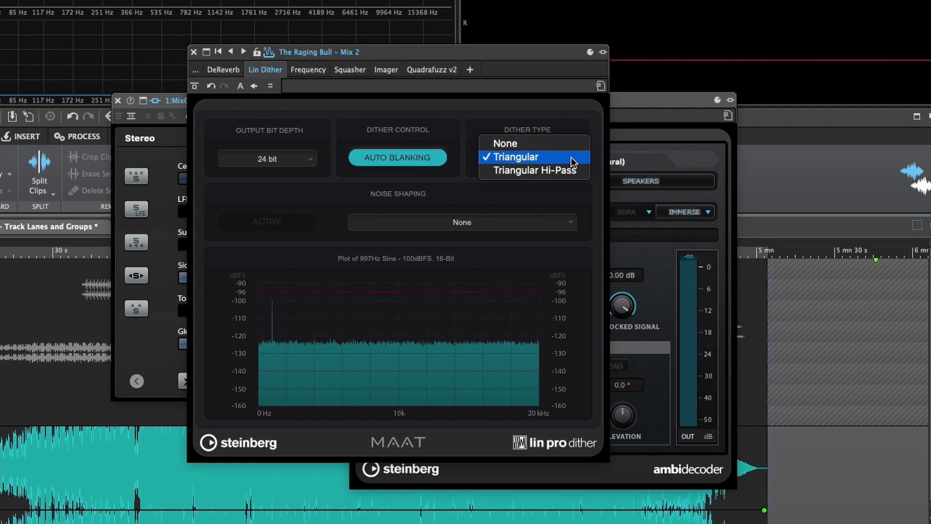
left_click(566, 172)
left_click(518, 220)
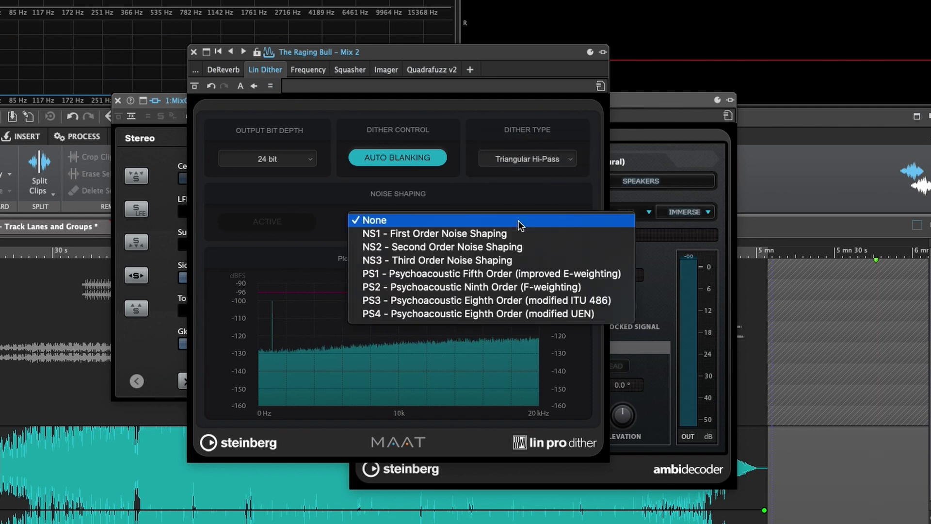
left_click(513, 232)
left_click(290, 225)
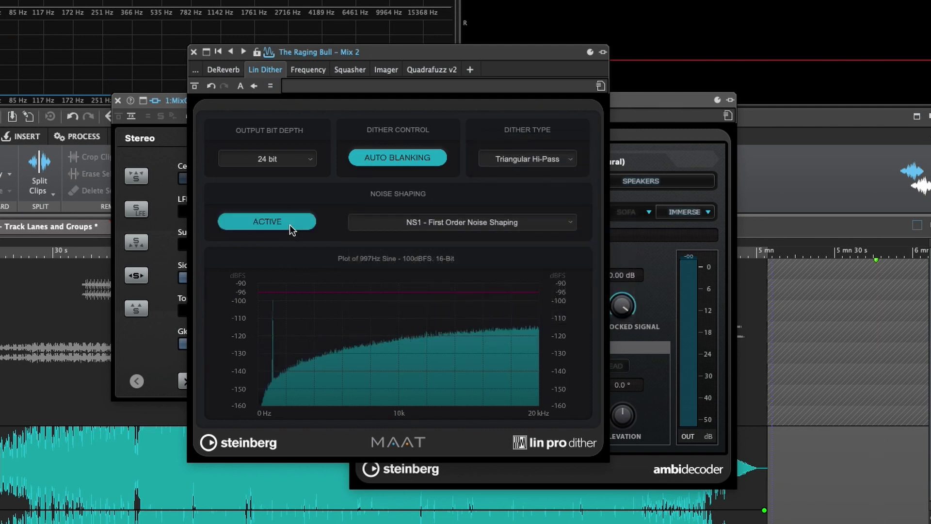
left_click(509, 219)
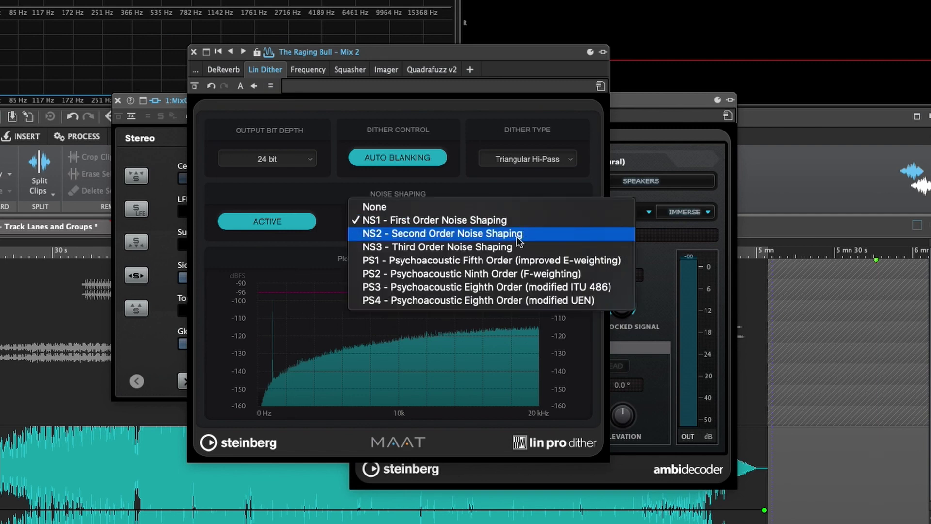
left_click(529, 287)
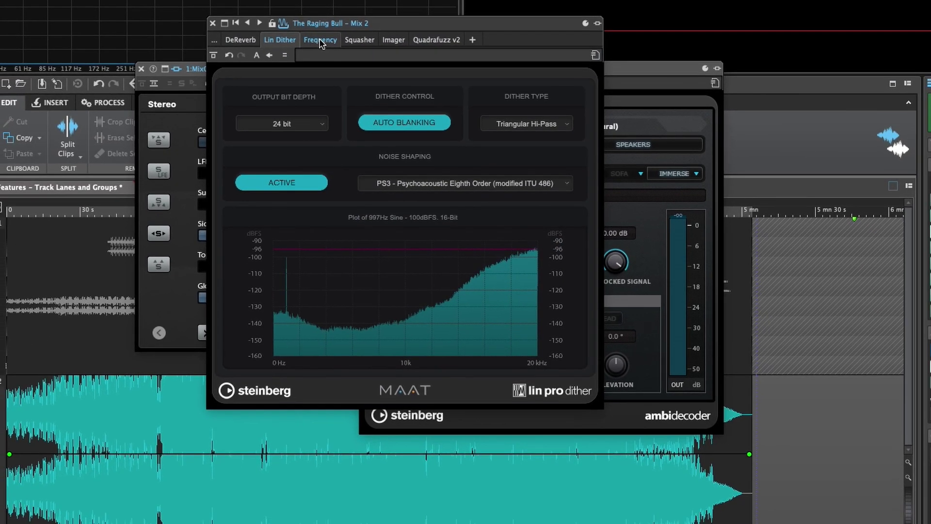
left_click(320, 41)
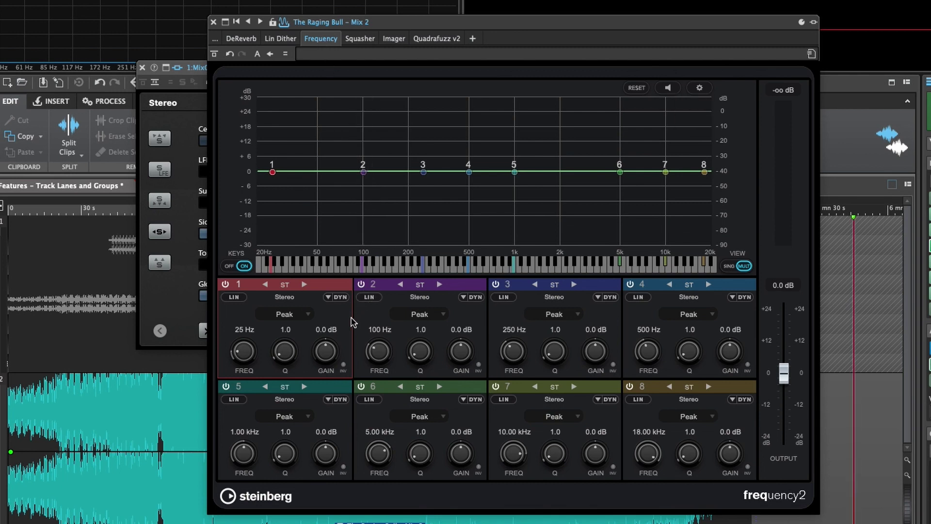
- Make Frequency band 1 dynamic: raise threshold, attack about 10 ms, release 145 ms, start 4.6 dB
left_click(328, 299)
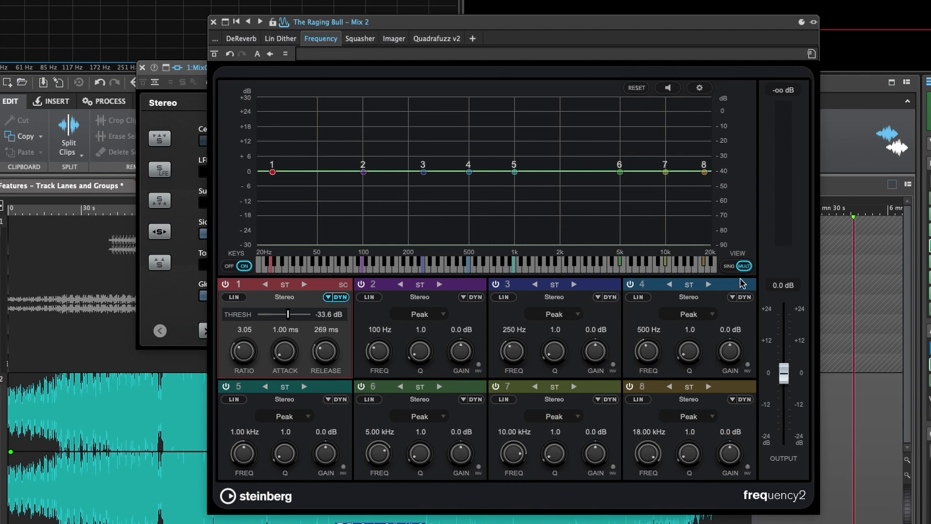
left_click(729, 266)
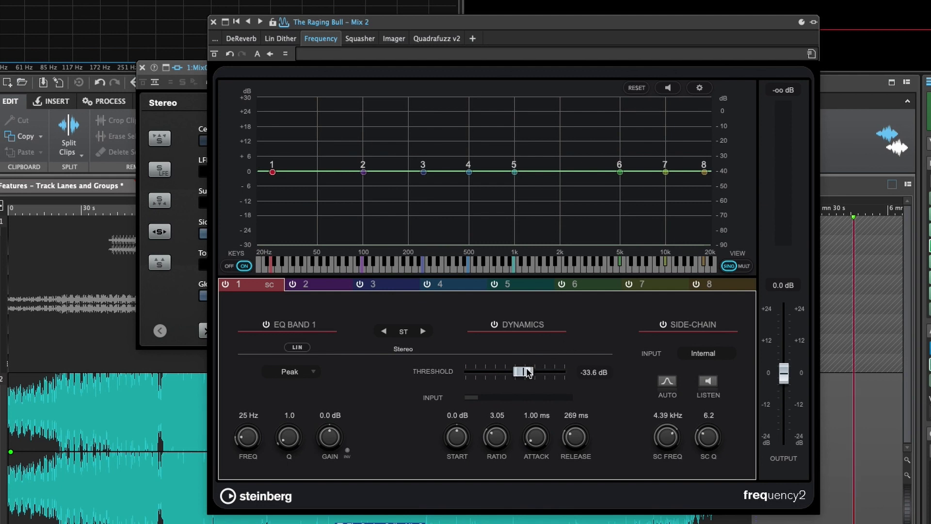
mouse_move(525, 371)
left_mouse_down()
mouse_move(547, 372)
mouse_move(531, 374)
left_mouse_up()
scroll(501, 435, "up", 1)
left_click_drag(528, 435, 573, 452)
left_click_drag(465, 449, 465, 434)
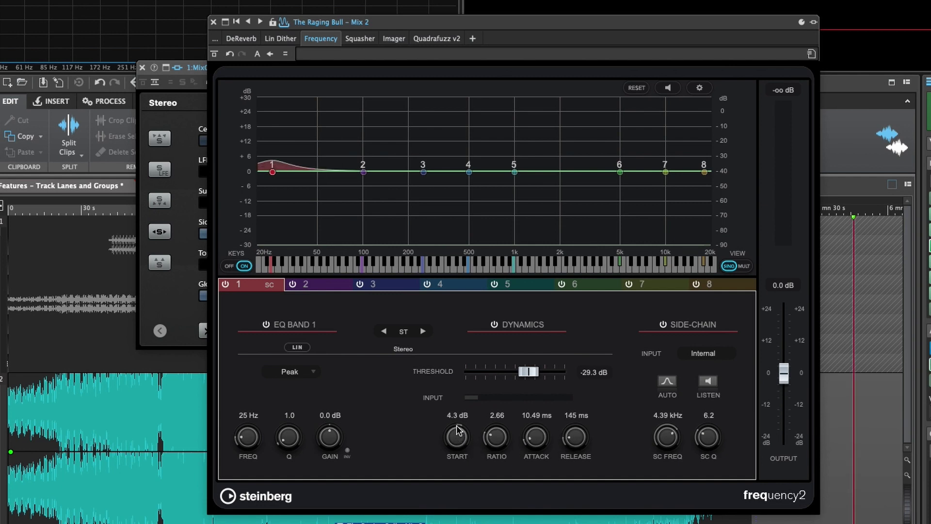
- Set band 1's manual side-chain filter to 255 Hz with Q 4.3, then show all eight bands
left_click(663, 325)
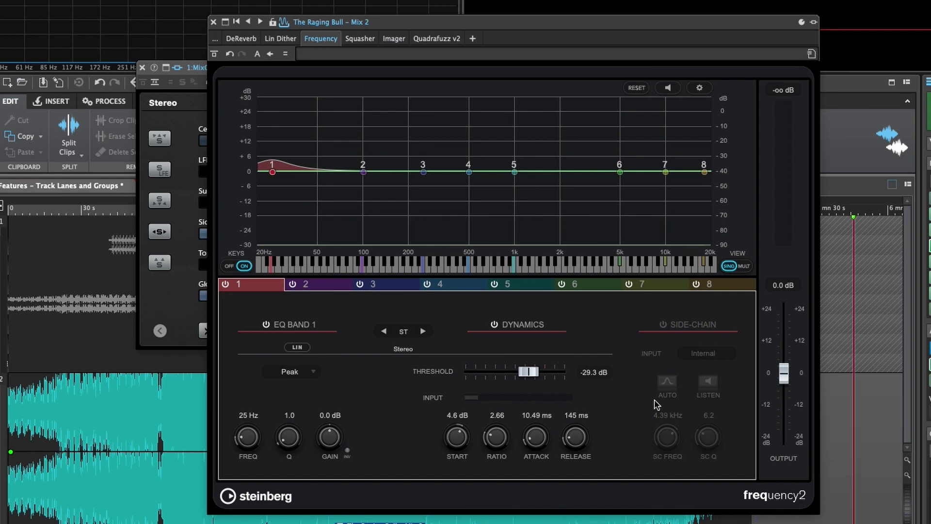
left_click(664, 324)
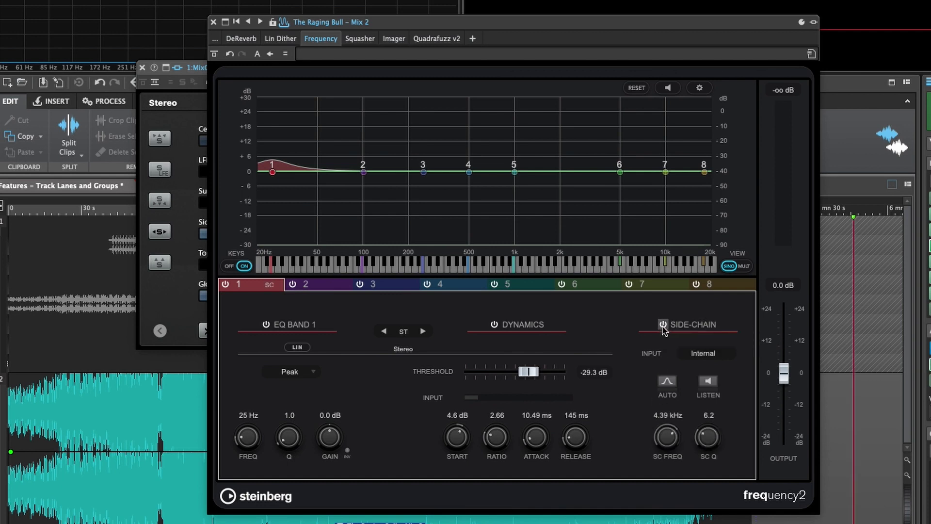
left_click(674, 386)
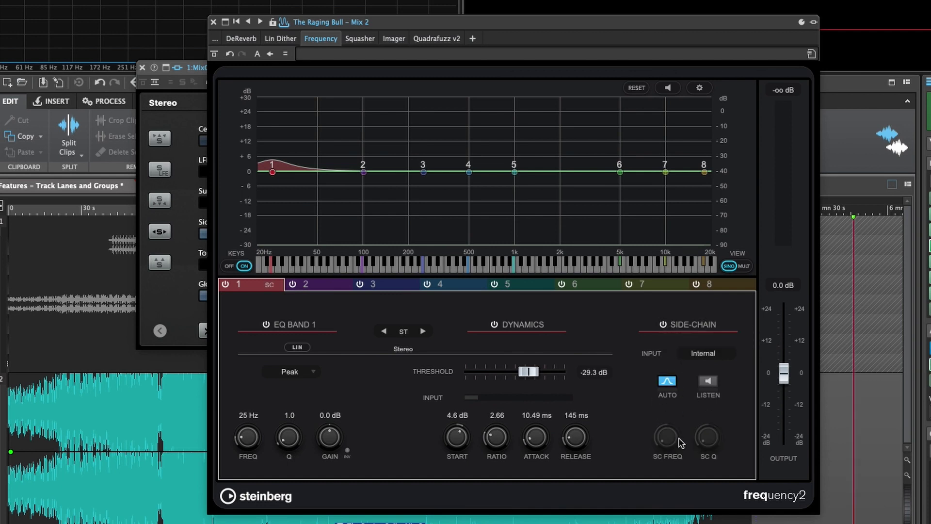
left_click(668, 380)
left_click_drag(664, 467, 665, 474)
left_click_drag(706, 447, 706, 454)
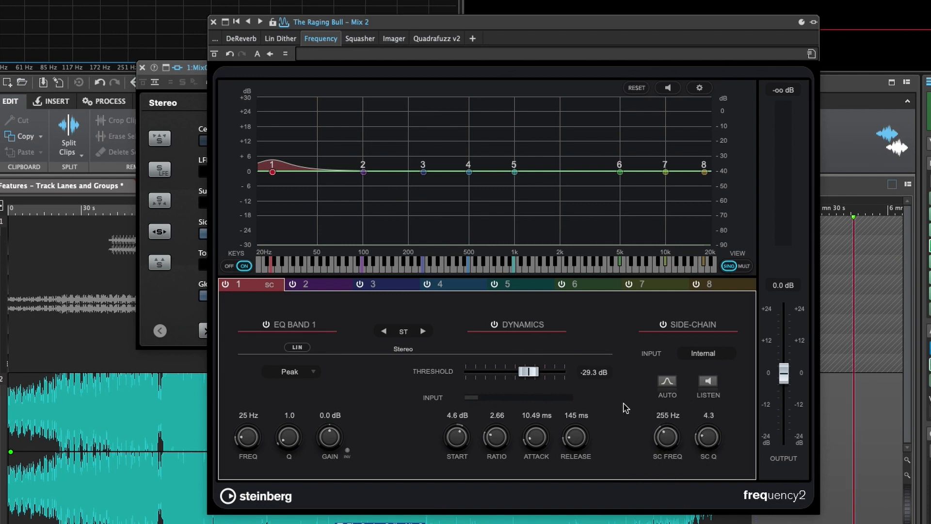
left_click(737, 266)
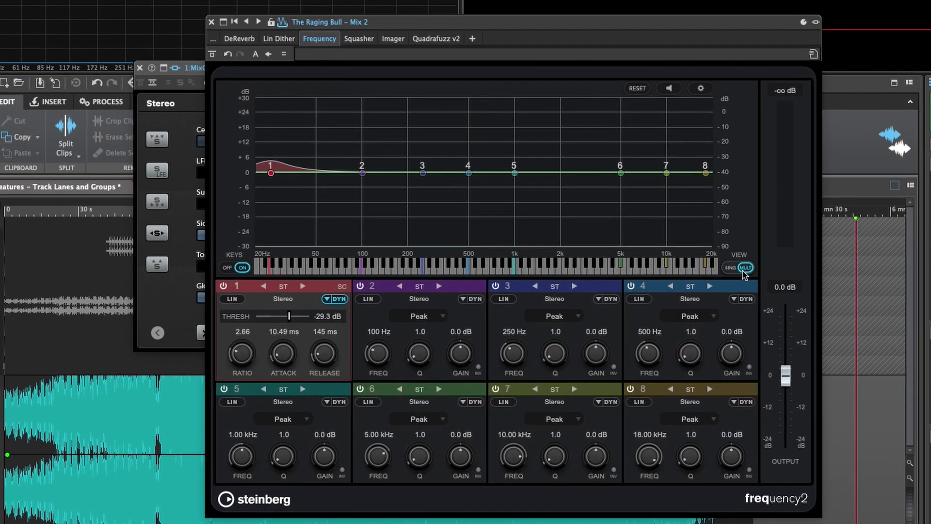
left_click(350, 39)
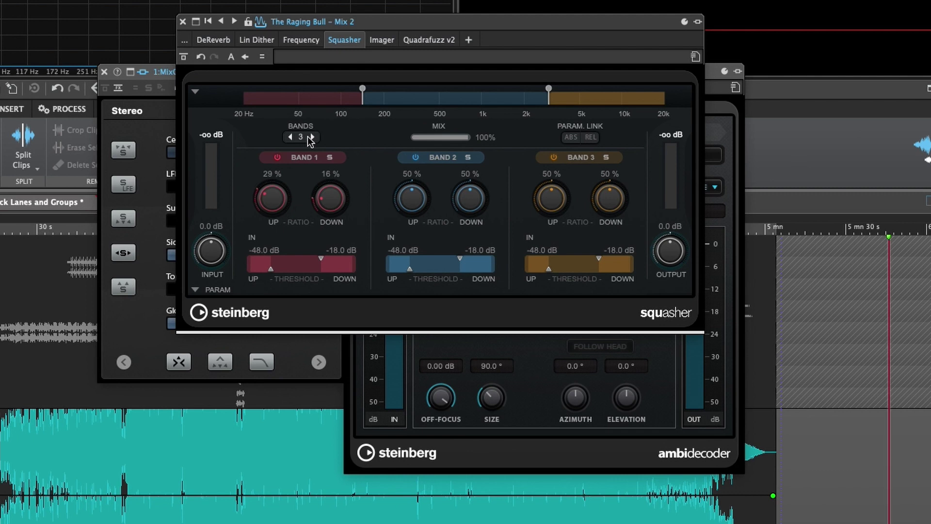
- Keep Squasher at three bands, move the band 1/2 crossover to about 156 Hz, and show curves
left_click(291, 137)
left_click(290, 137)
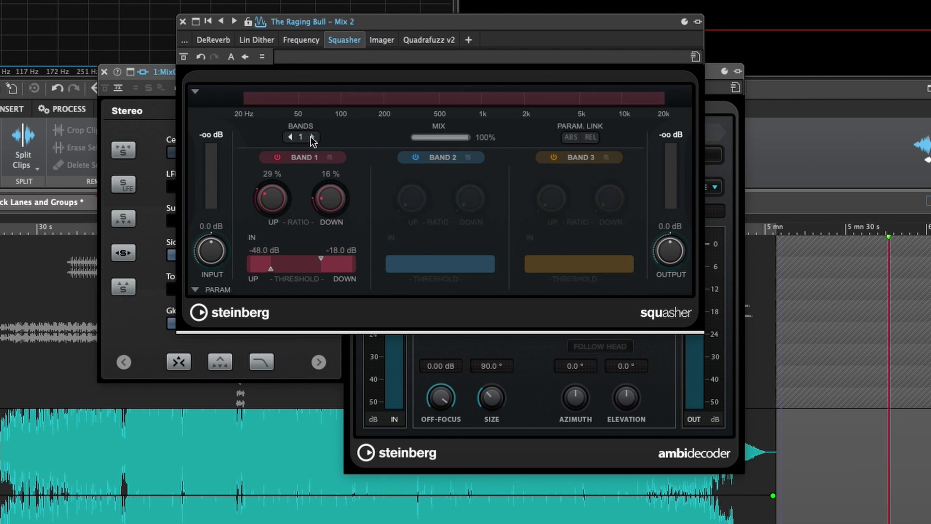
left_click(312, 138)
left_click(313, 138)
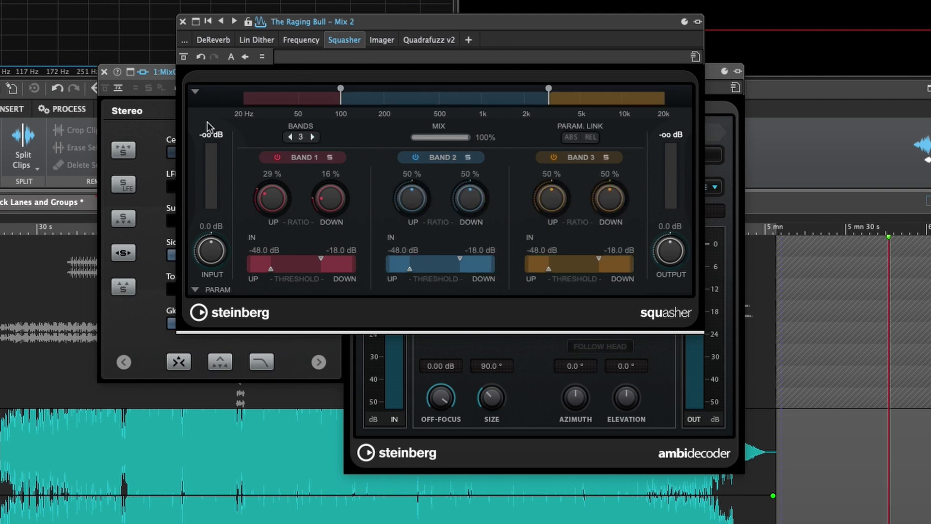
left_click(195, 92)
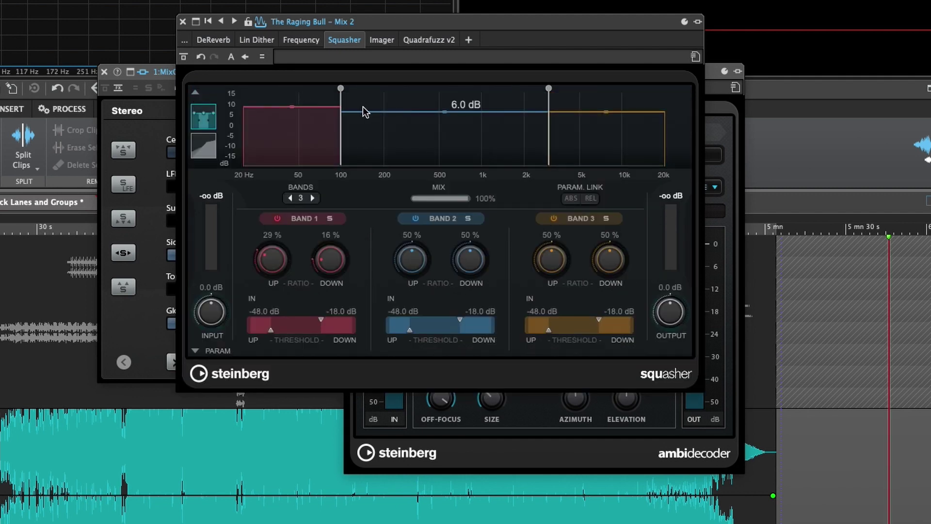
left_click_drag(341, 89, 372, 90)
left_click(203, 145)
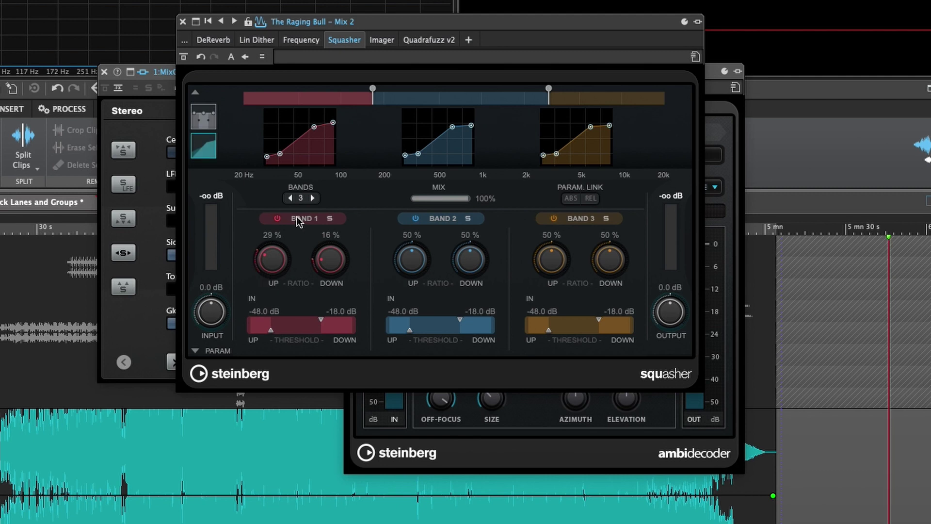
- Set Squasher band 1 downward ratio 20%, upward threshold -39.4 dB, and mix about 51%
left_click(277, 218)
left_click(277, 219)
key("space")
left_click_drag(338, 254, 333, 240)
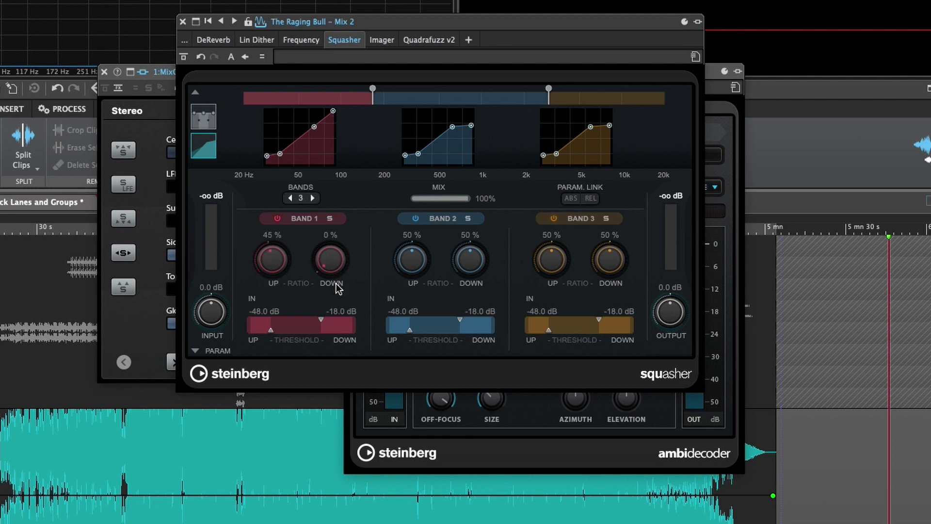
left_click_drag(272, 325, 284, 325)
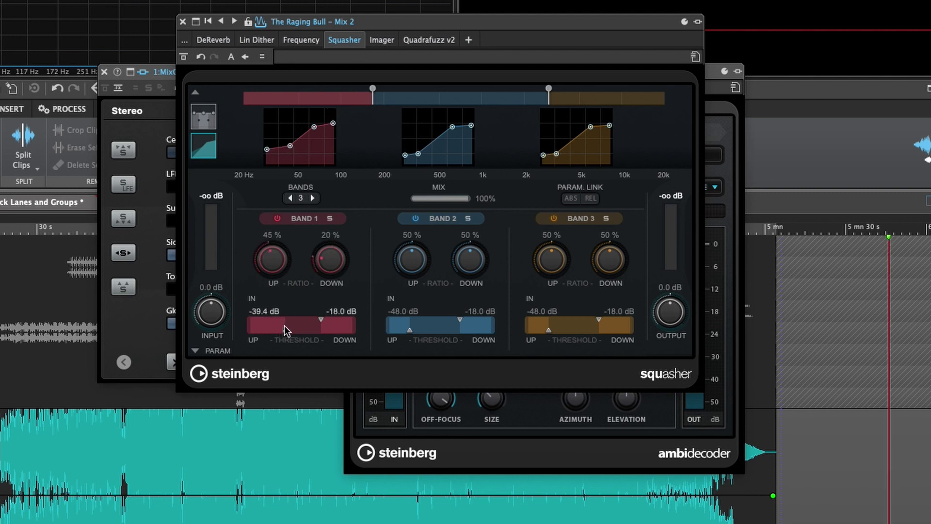
left_click(196, 351)
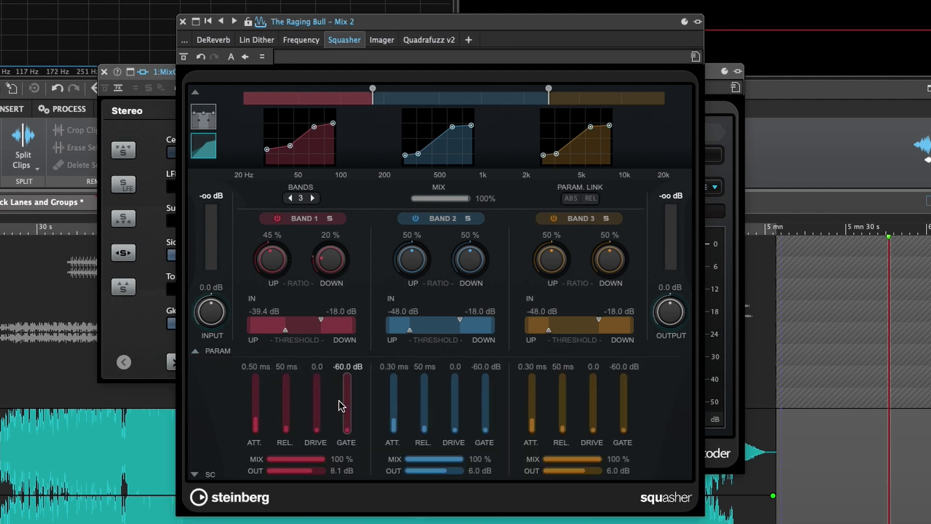
mouse_move(318, 461)
left_mouse_down()
mouse_move(291, 474)
mouse_move(318, 477)
left_mouse_up()
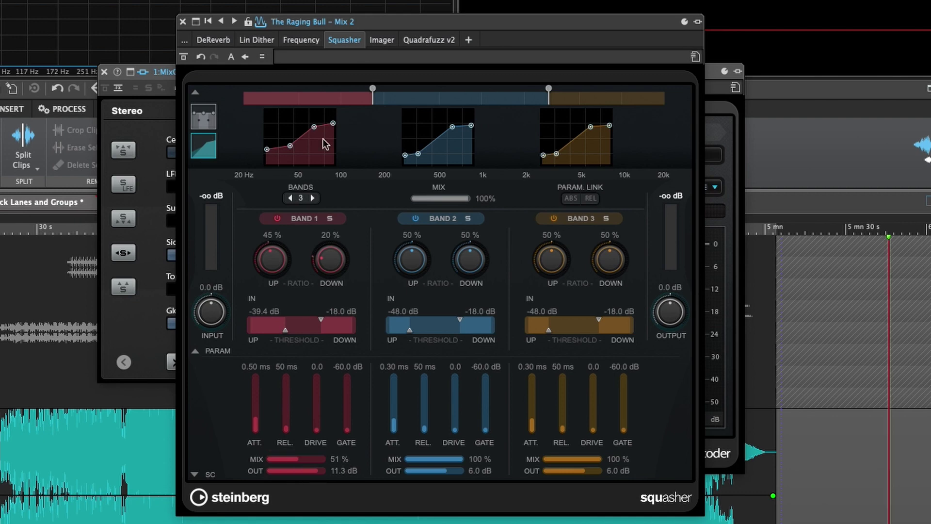
left_click(382, 40)
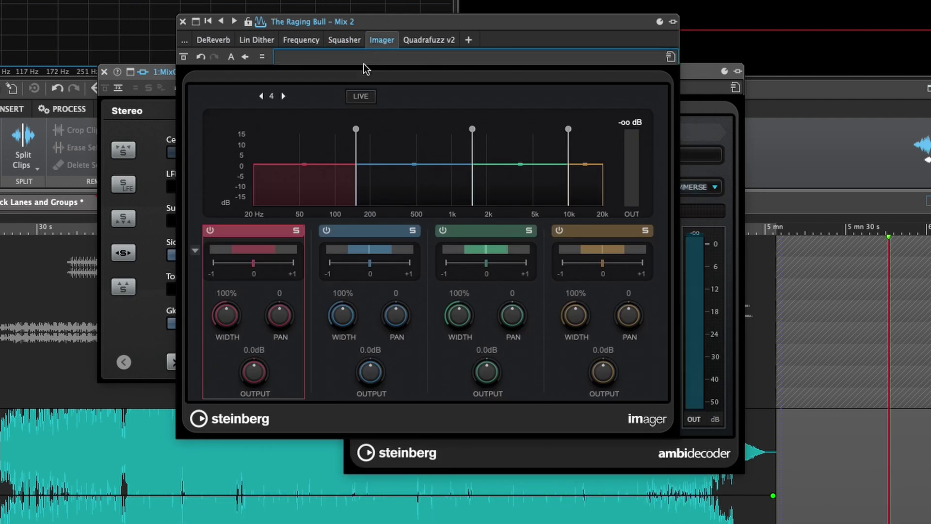
- Keep Imager at four bands, enable Live, and give band 1 98% width, -36 pan, 3.3 dB output
left_click(261, 96)
left_click(261, 96)
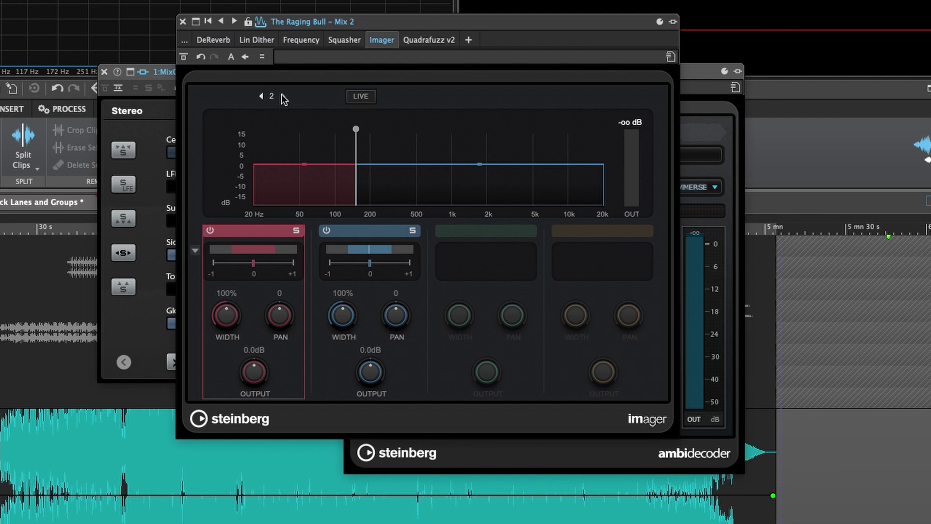
left_click(283, 96)
left_click(284, 96)
left_click(361, 97)
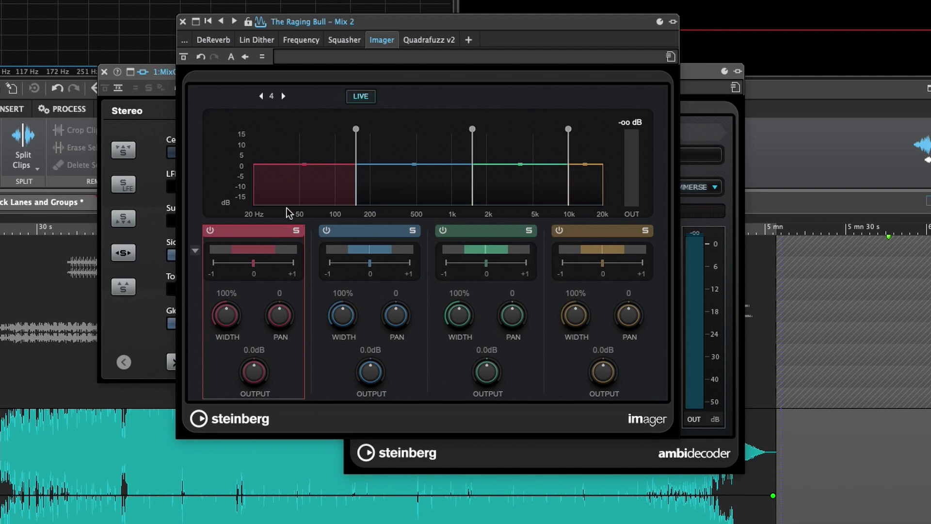
scroll(225, 304, "down", 2)
scroll(280, 341, "down", 4)
scroll(256, 376, "up", 3)
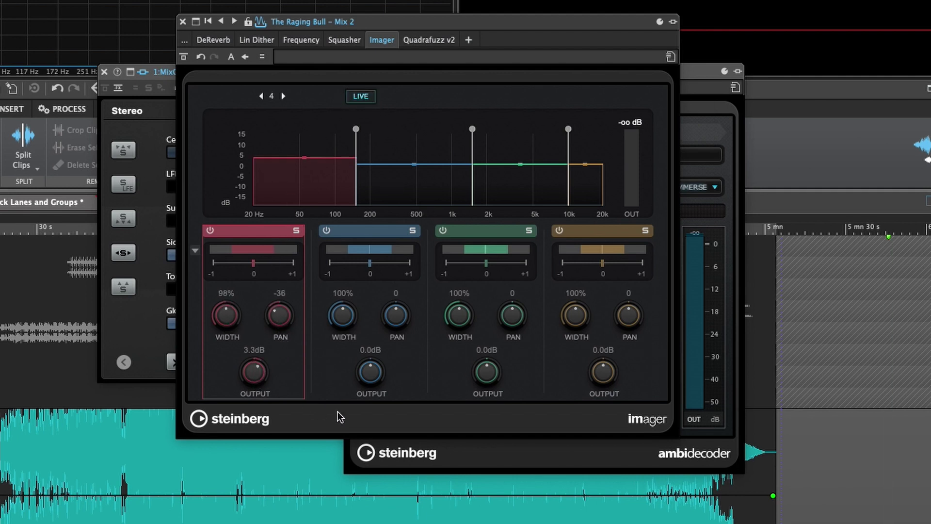
left_click(411, 40)
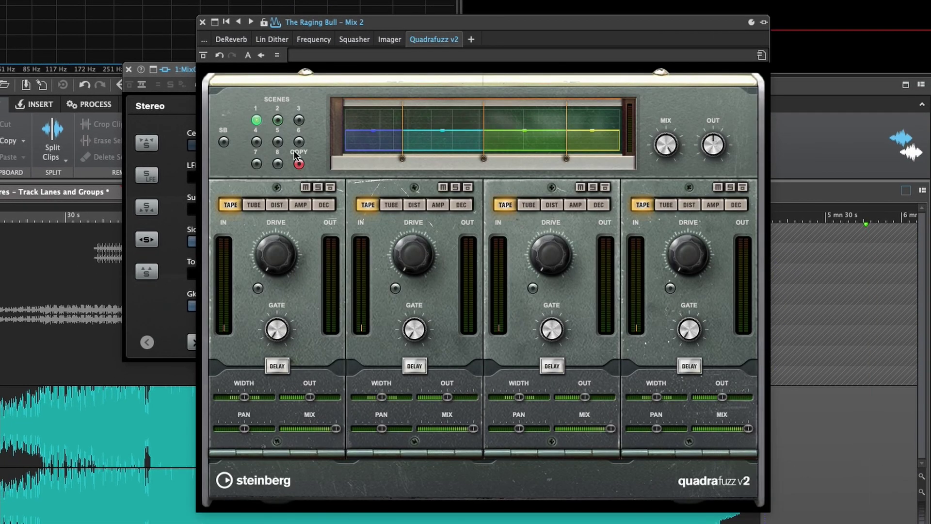
- Run Quadrafuzz v2 on four bands, try band 1's modes, settle on Tube, raise gate to -29.7 dB
left_click(223, 142)
mouse_move(293, 248)
left_click(249, 205)
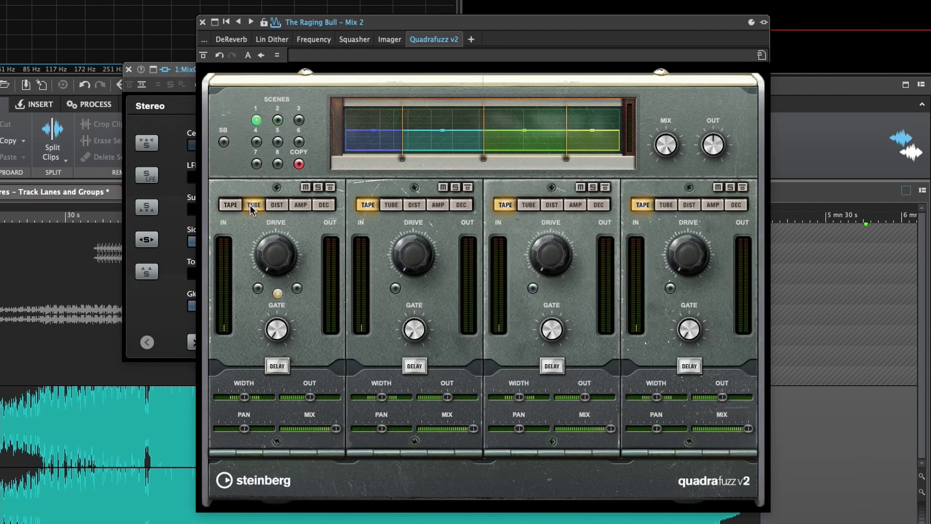
left_click(275, 204)
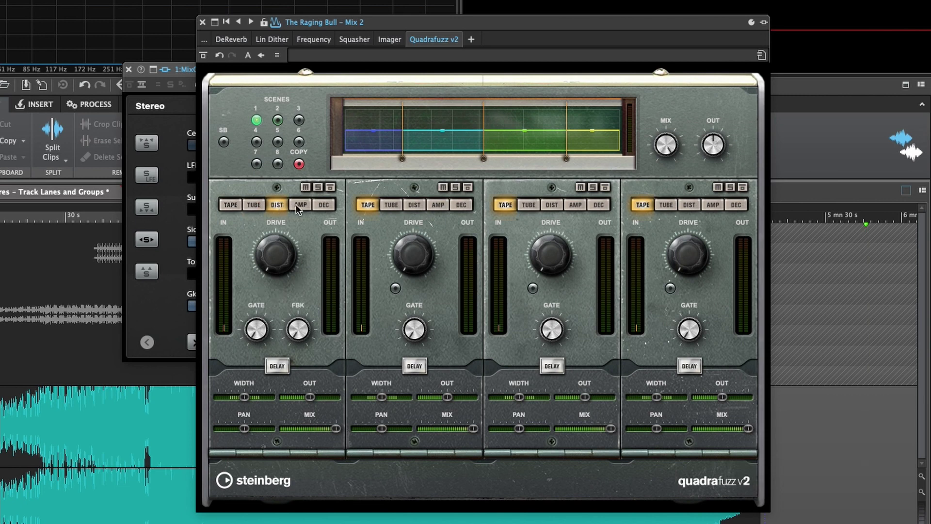
left_click(296, 204)
left_click(324, 204)
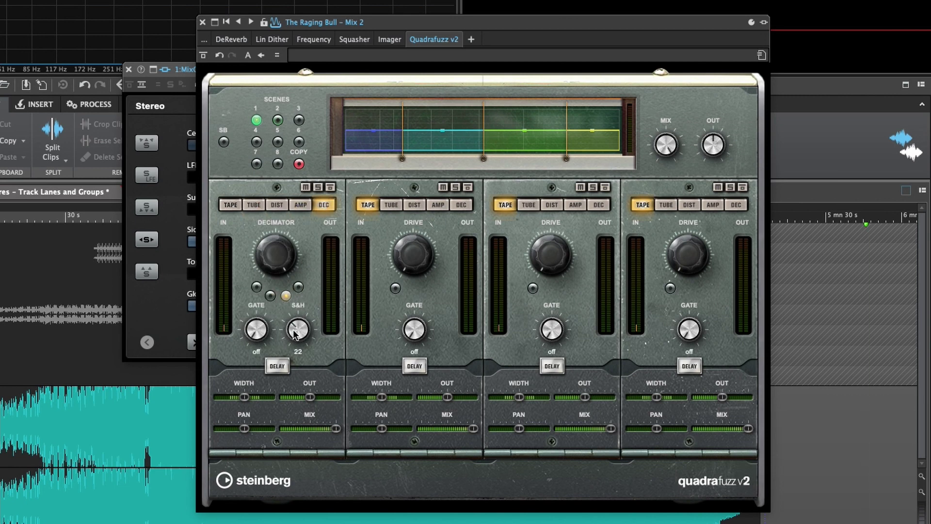
left_click(254, 204)
mouse_move(274, 331)
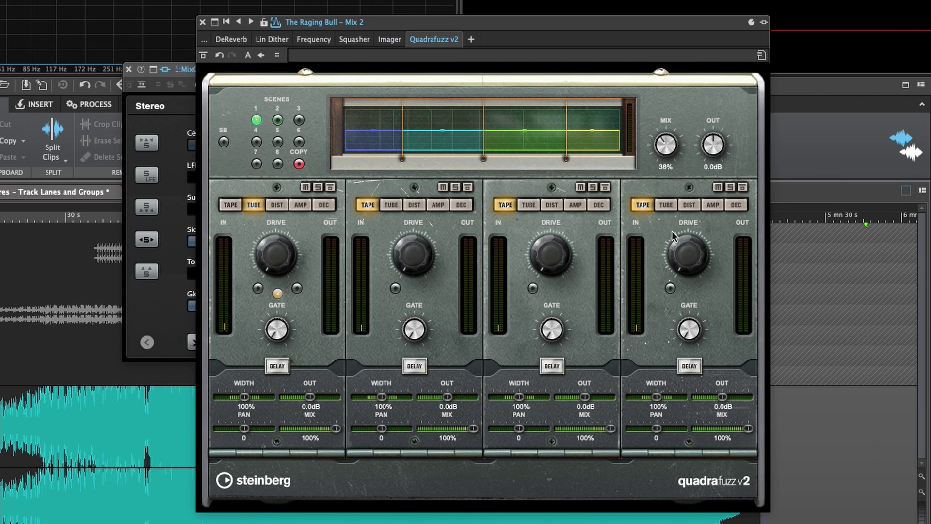
left_click_drag(281, 331, 266, 250)
- Collapse the Quadrafuzz v2 effect window and bring the AmbiDecoder window to the front
left_click(215, 23)
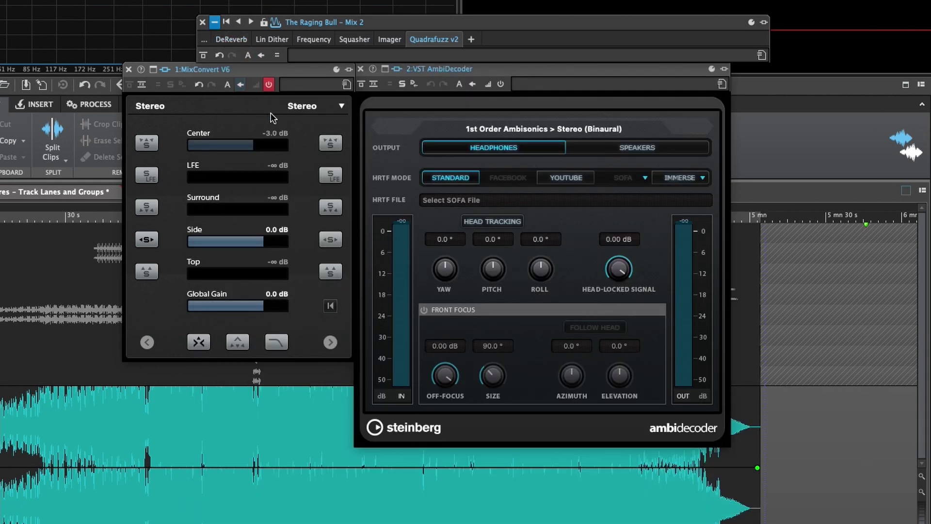
left_click(435, 72)
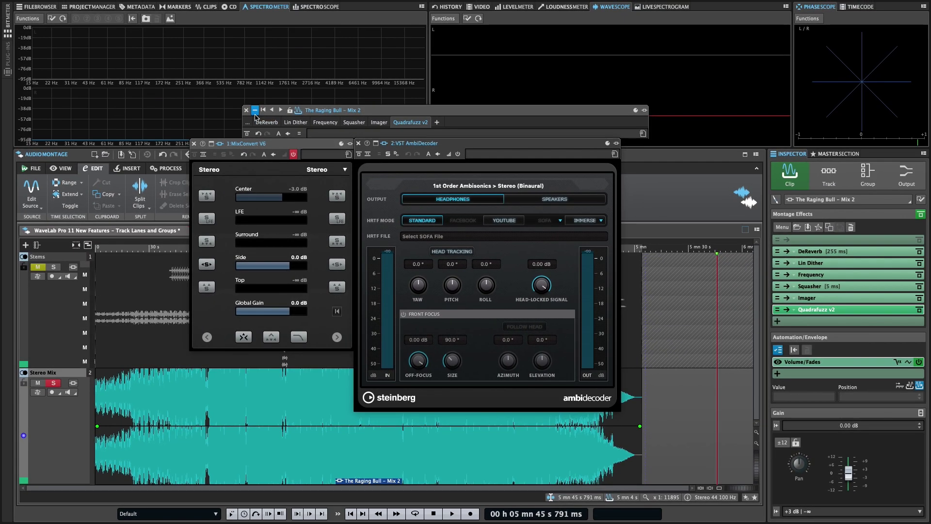
- Expand the clip effect window and review Lin Dither, Frequency, Squasher, Imager, Quadrafuzz v2, then DeReverb
left_click(240, 79)
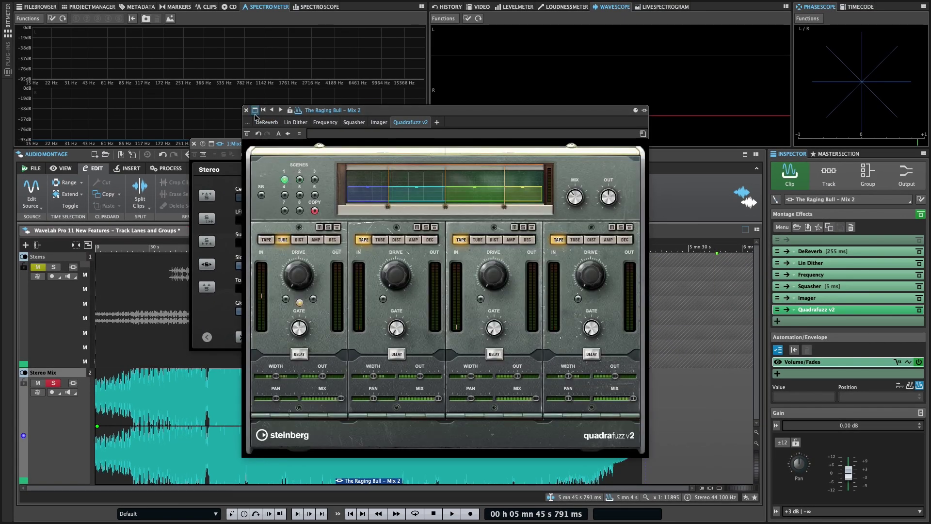
left_click(295, 122)
left_click(325, 122)
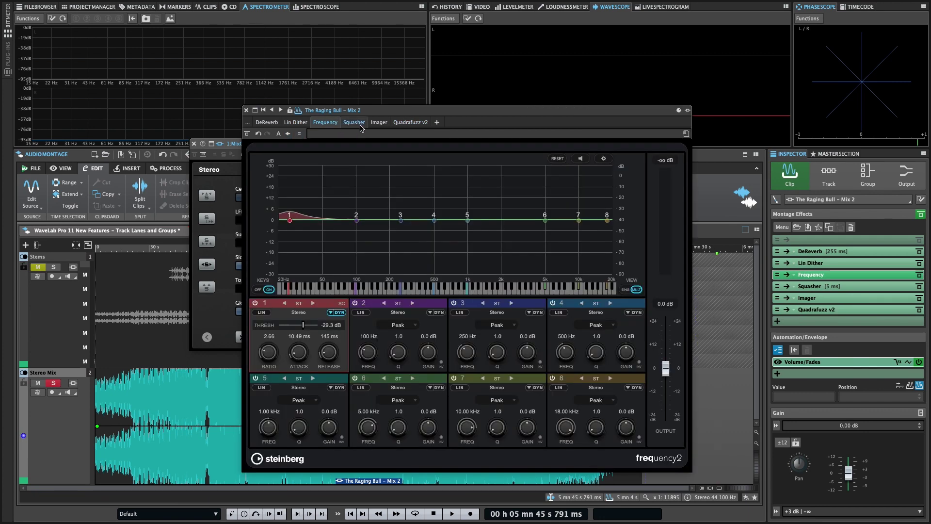
left_click(354, 122)
left_click(379, 123)
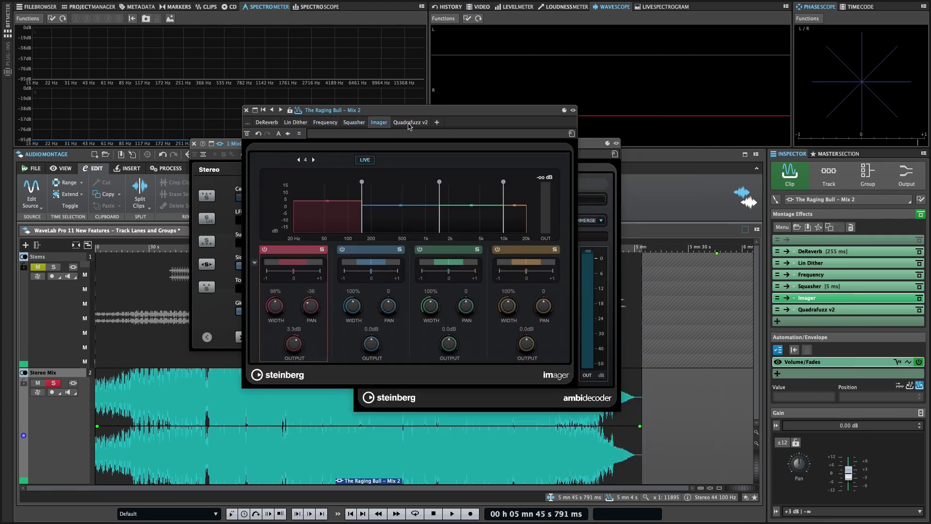
left_click(409, 124)
left_click(259, 124)
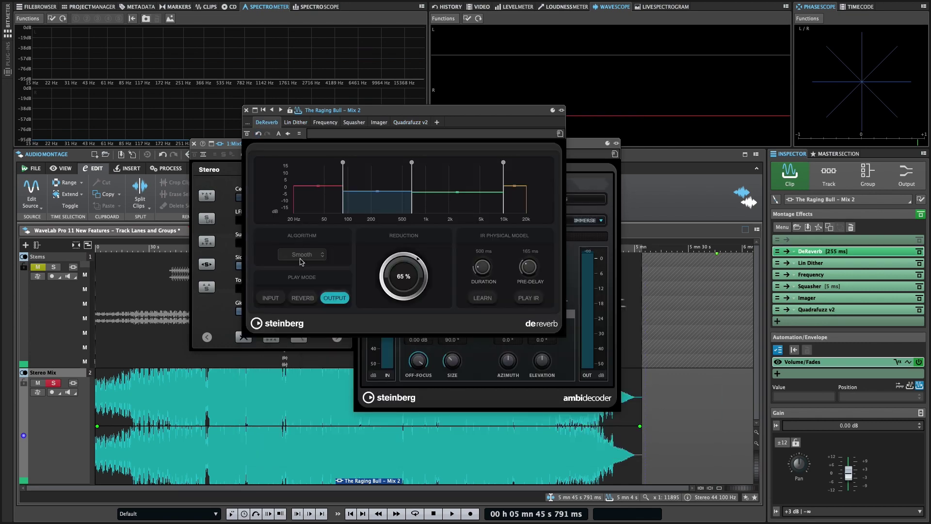